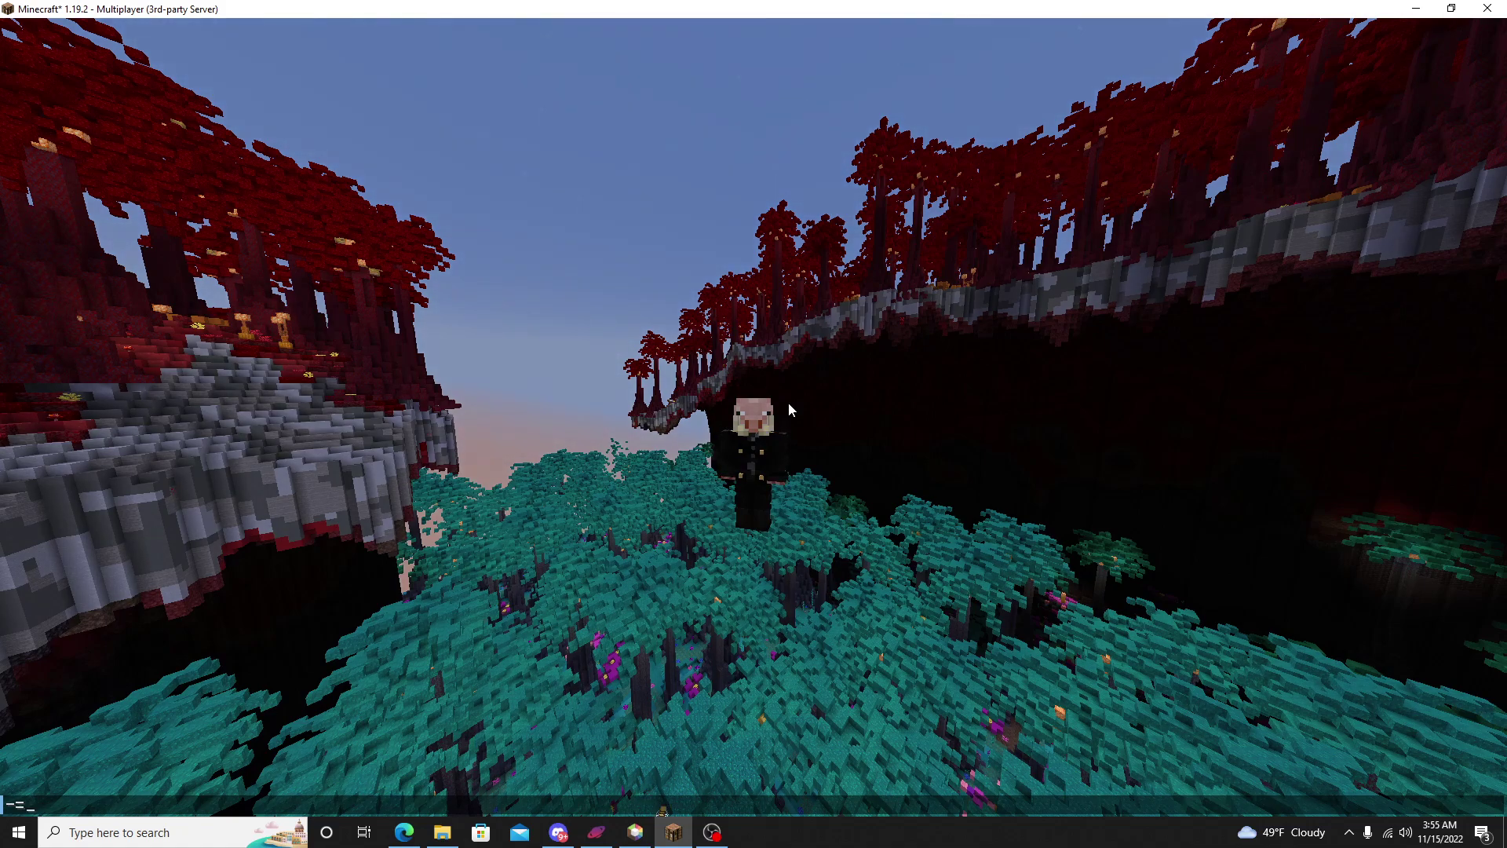
Step: Pan the Horizons End web map across the territories around Penguin Crater
{"action": "left_click", "coordinate": [402, 833]}
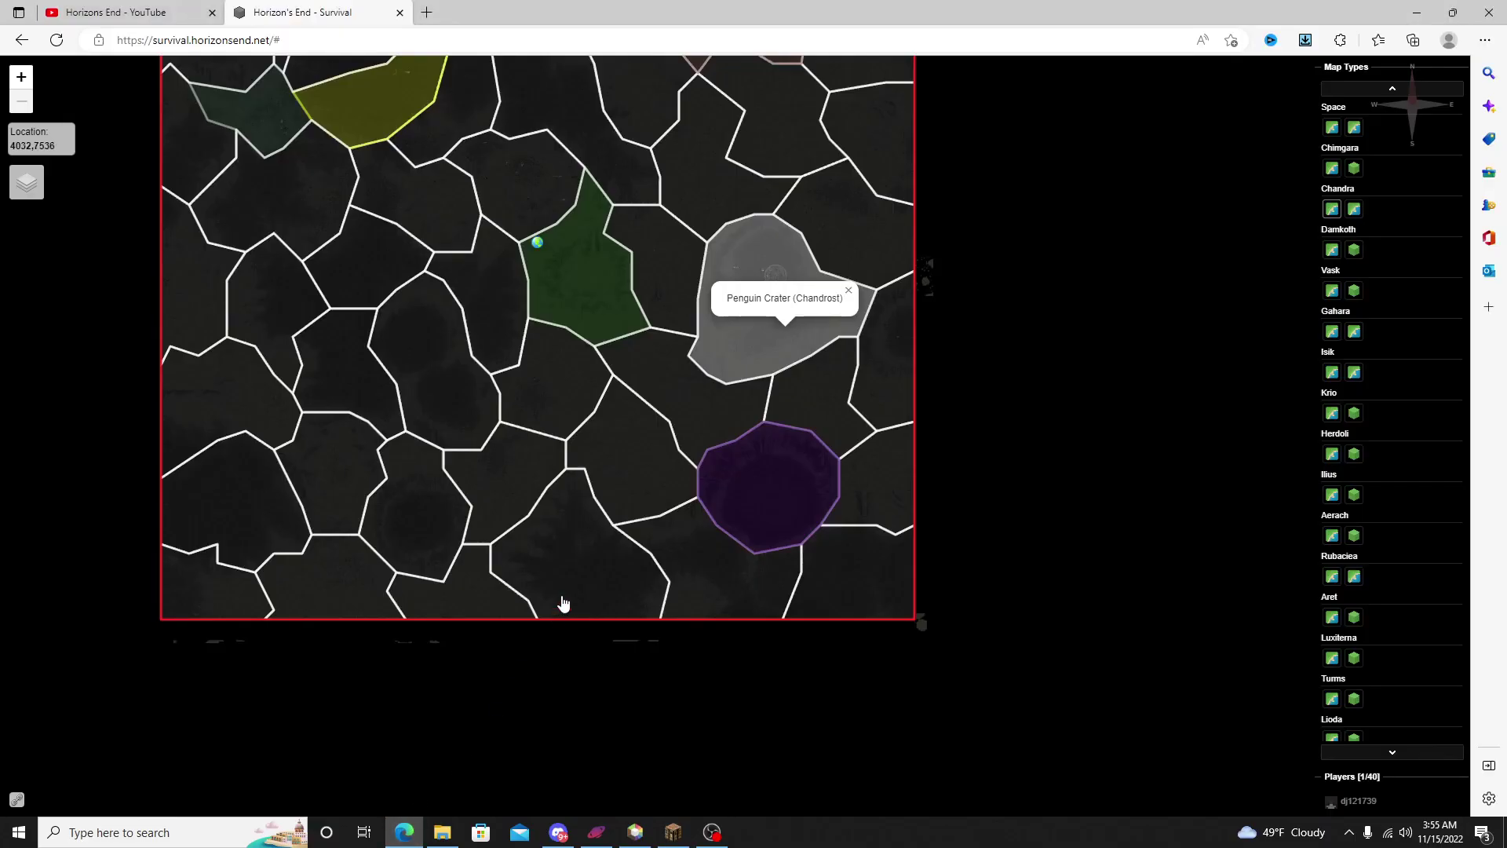
{"action": "left_click_drag", "start_coordinate": [584, 454], "coordinate": [619, 525]}
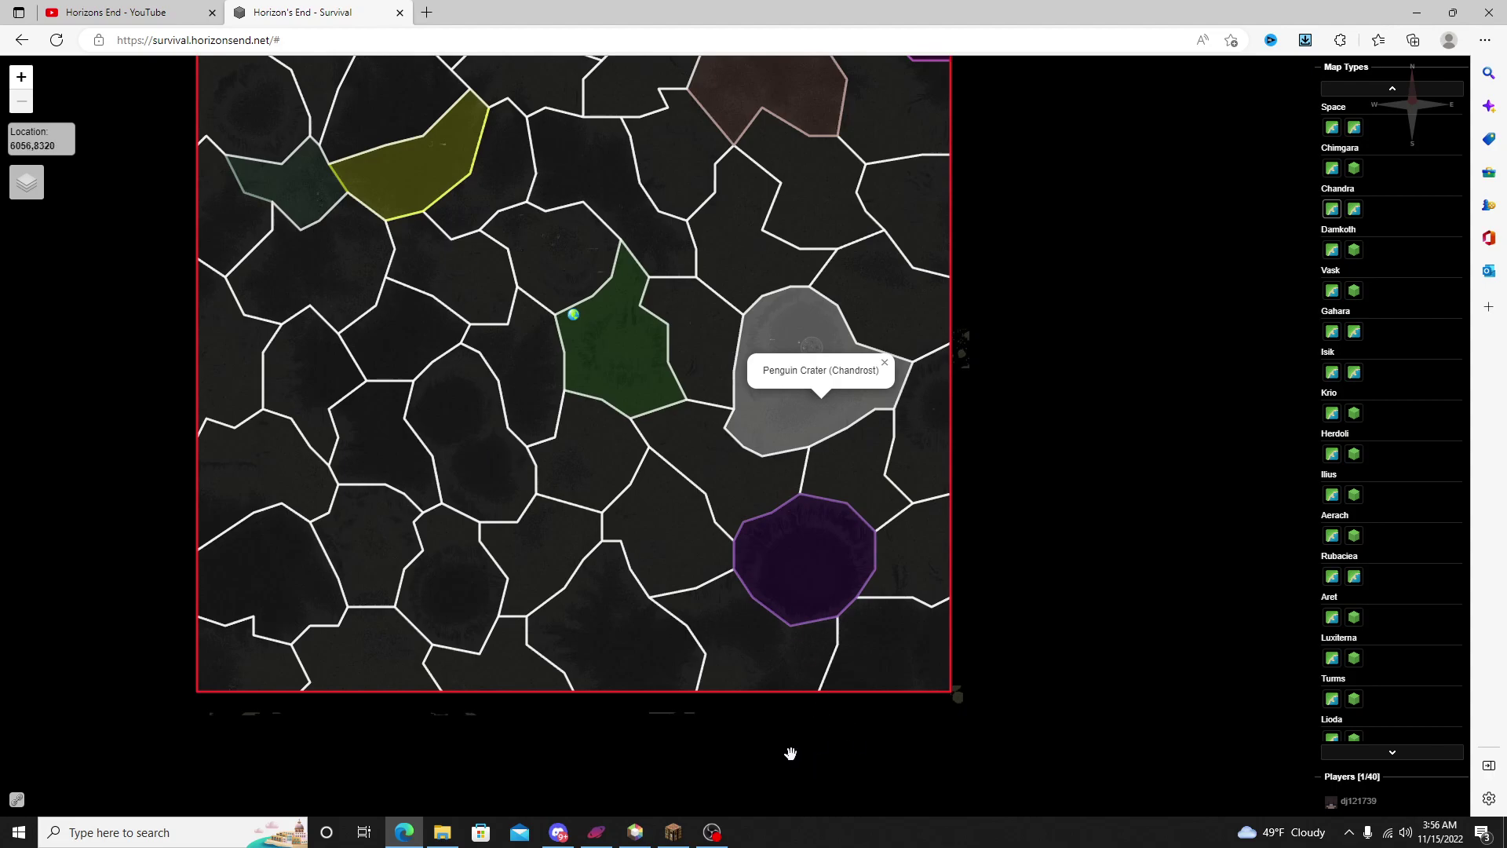
Step: Back in Minecraft, type the chat command '/s create name 393939', removing the mistyped 'cost'
{"action": "left_click", "coordinate": [673, 833]}
{"action": "type", "text": "-=/"}
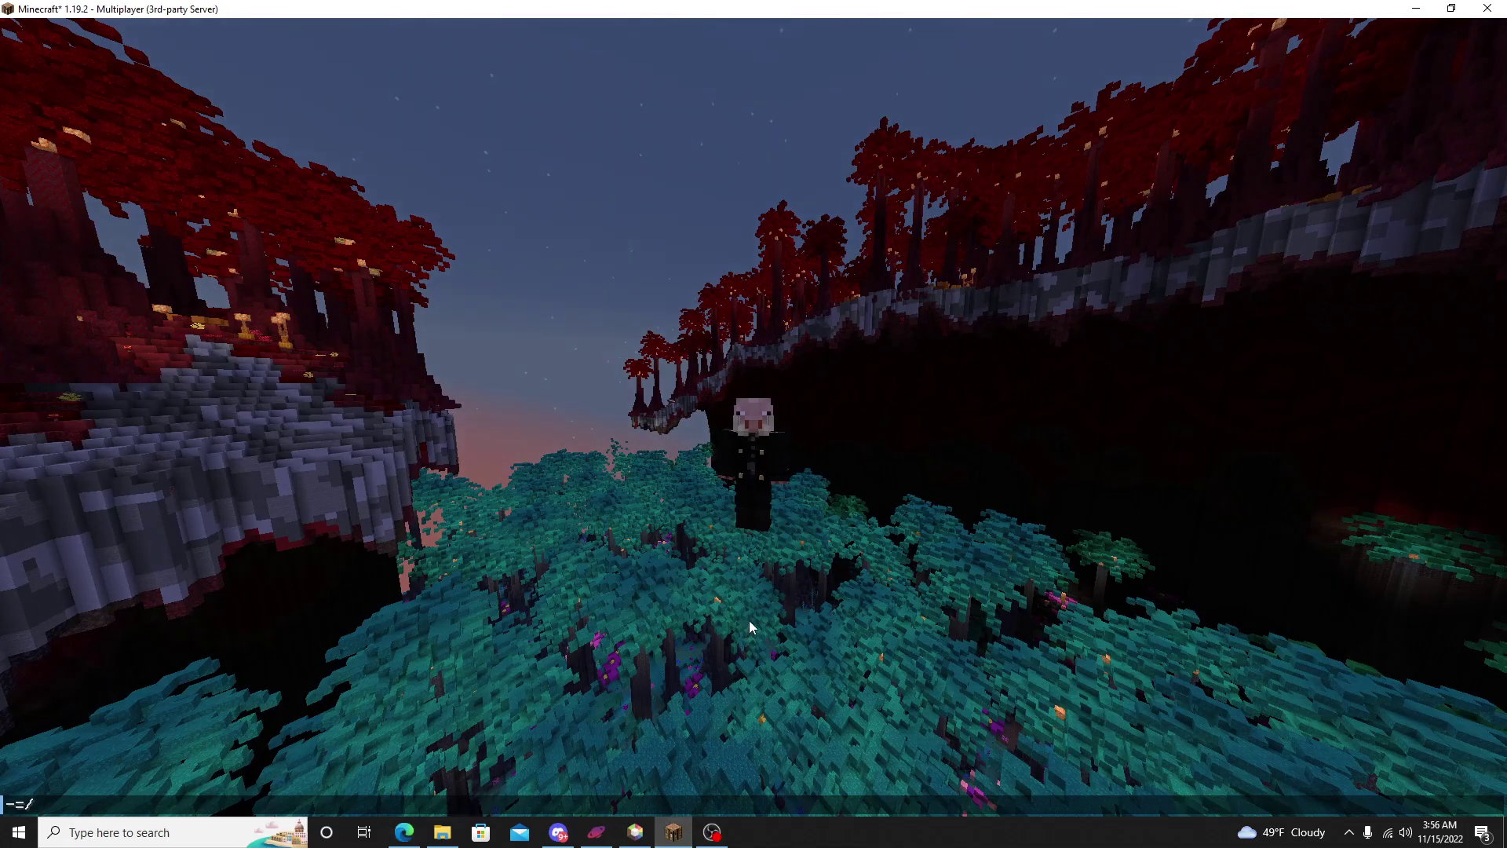
{"action": "key", "text": "BackSpace"}
{"action": "type", "text": "s create "}
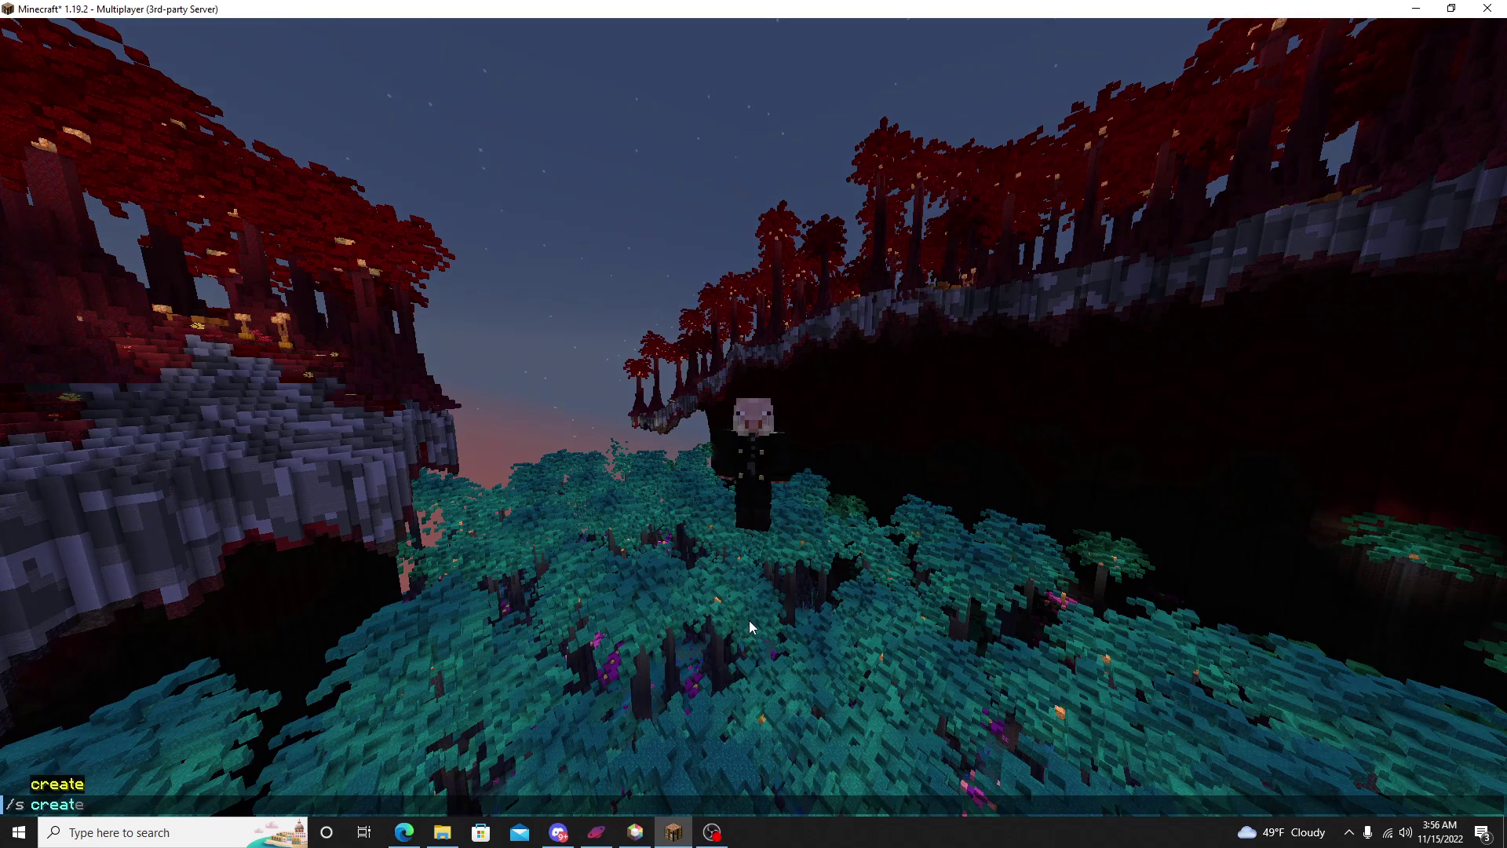
{"action": "type", "text": "name"}
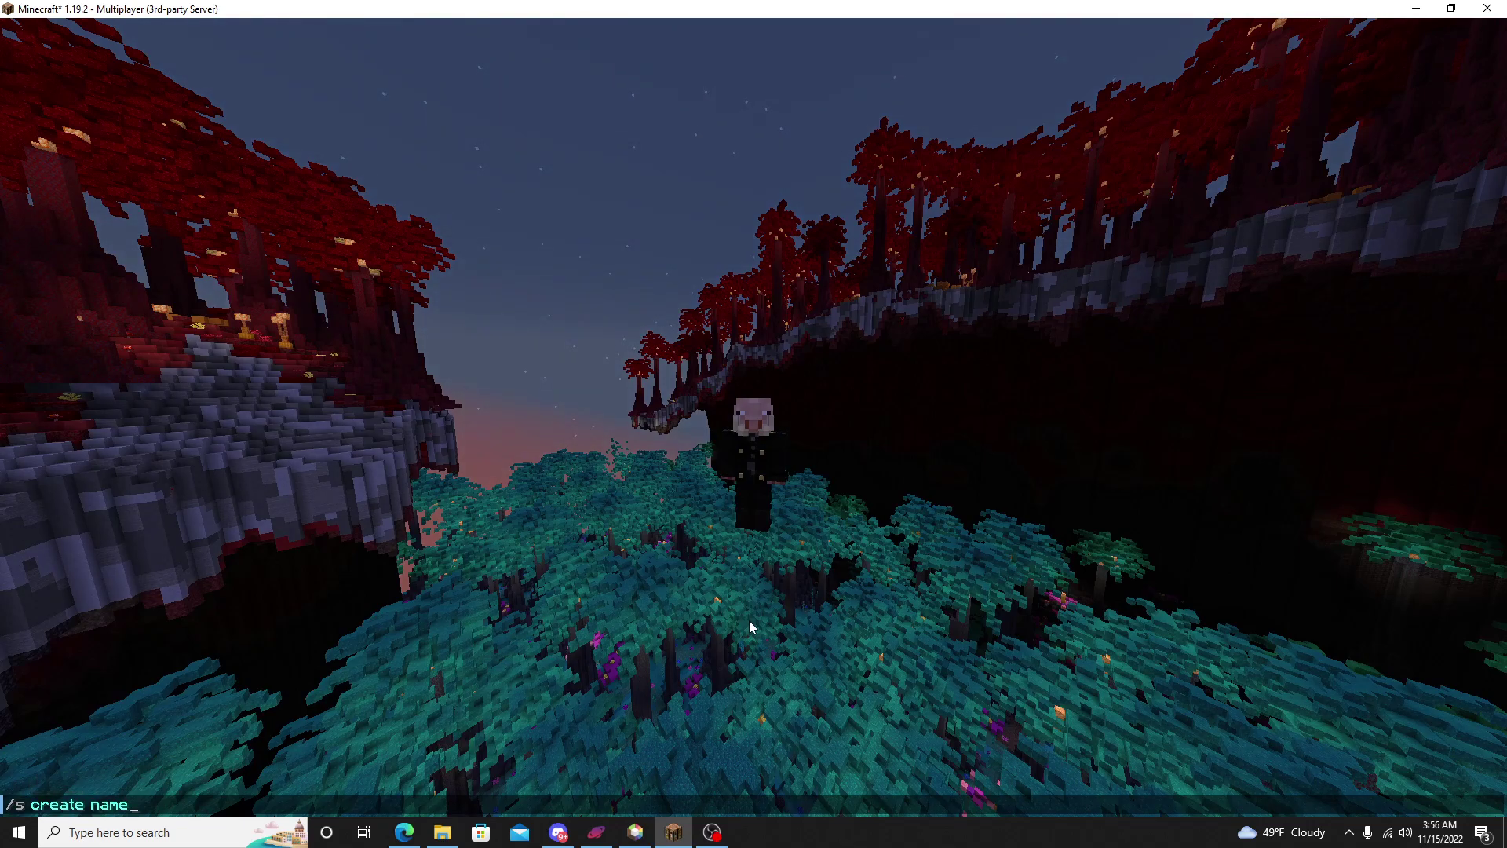
{"action": "type", "text": " c"}
{"action": "type", "text": "ost"}
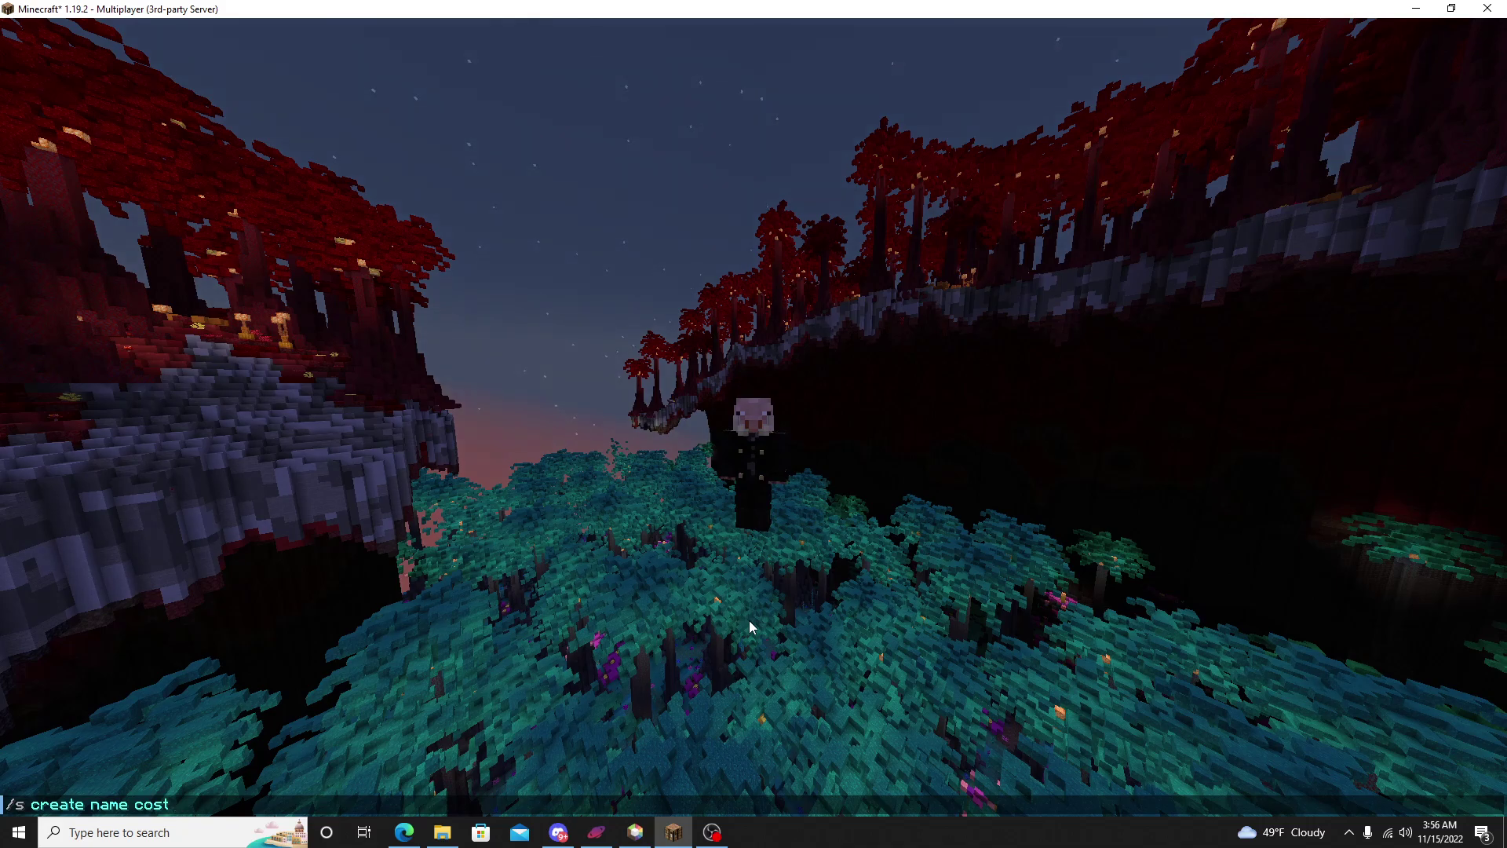
{"action": "key", "text": "BackSpace"}
{"action": "key", "text": "BackSpace"}
{"action": "key", "text": "BackSpace"}
{"action": "key", "text": "BackSpace"}
{"action": "key", "text": "BackSpace"}
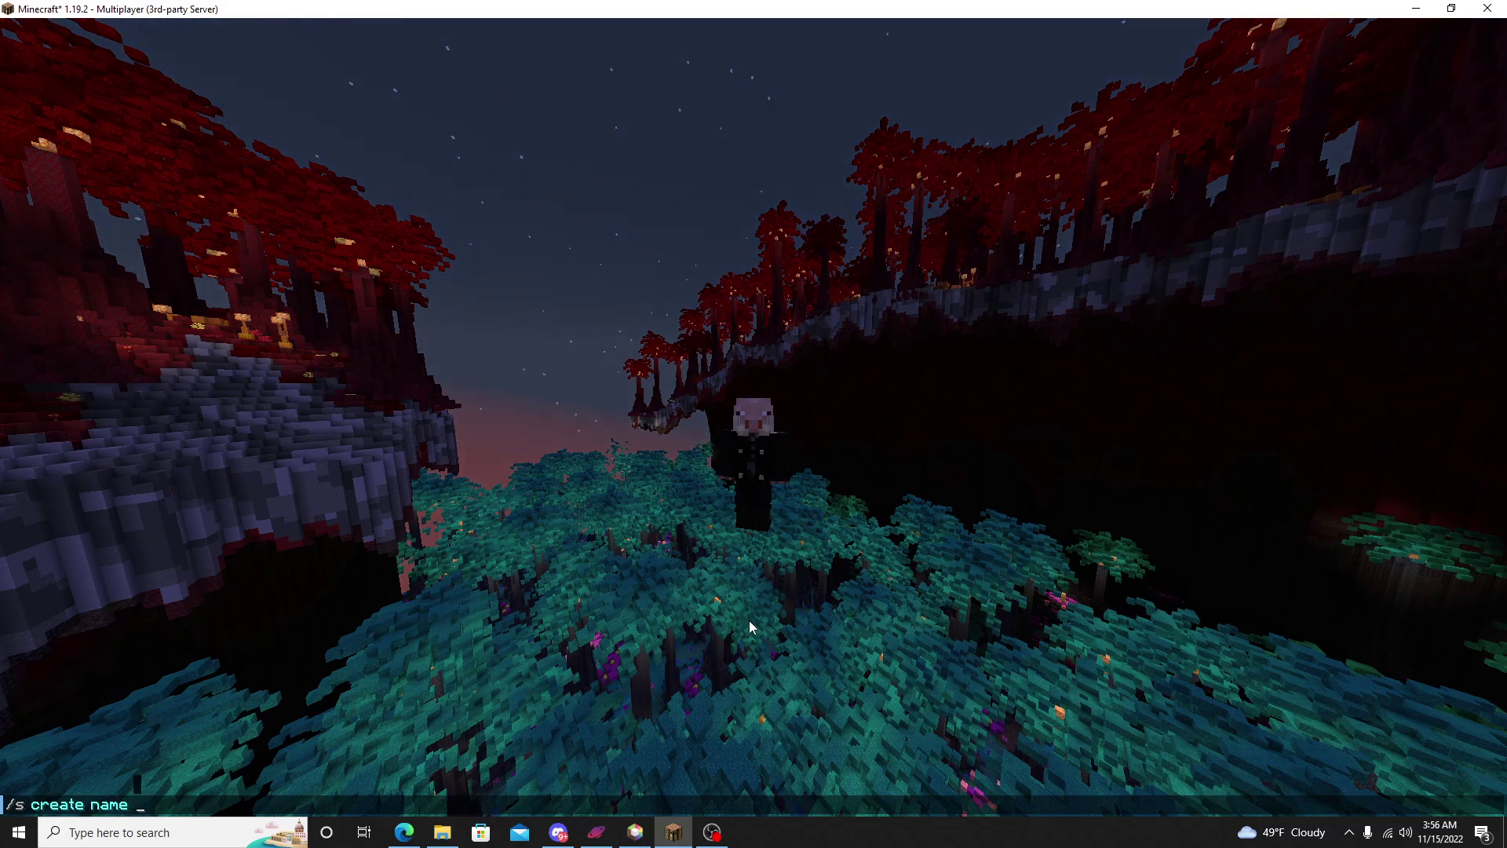
{"action": "type", "text": "393939"}
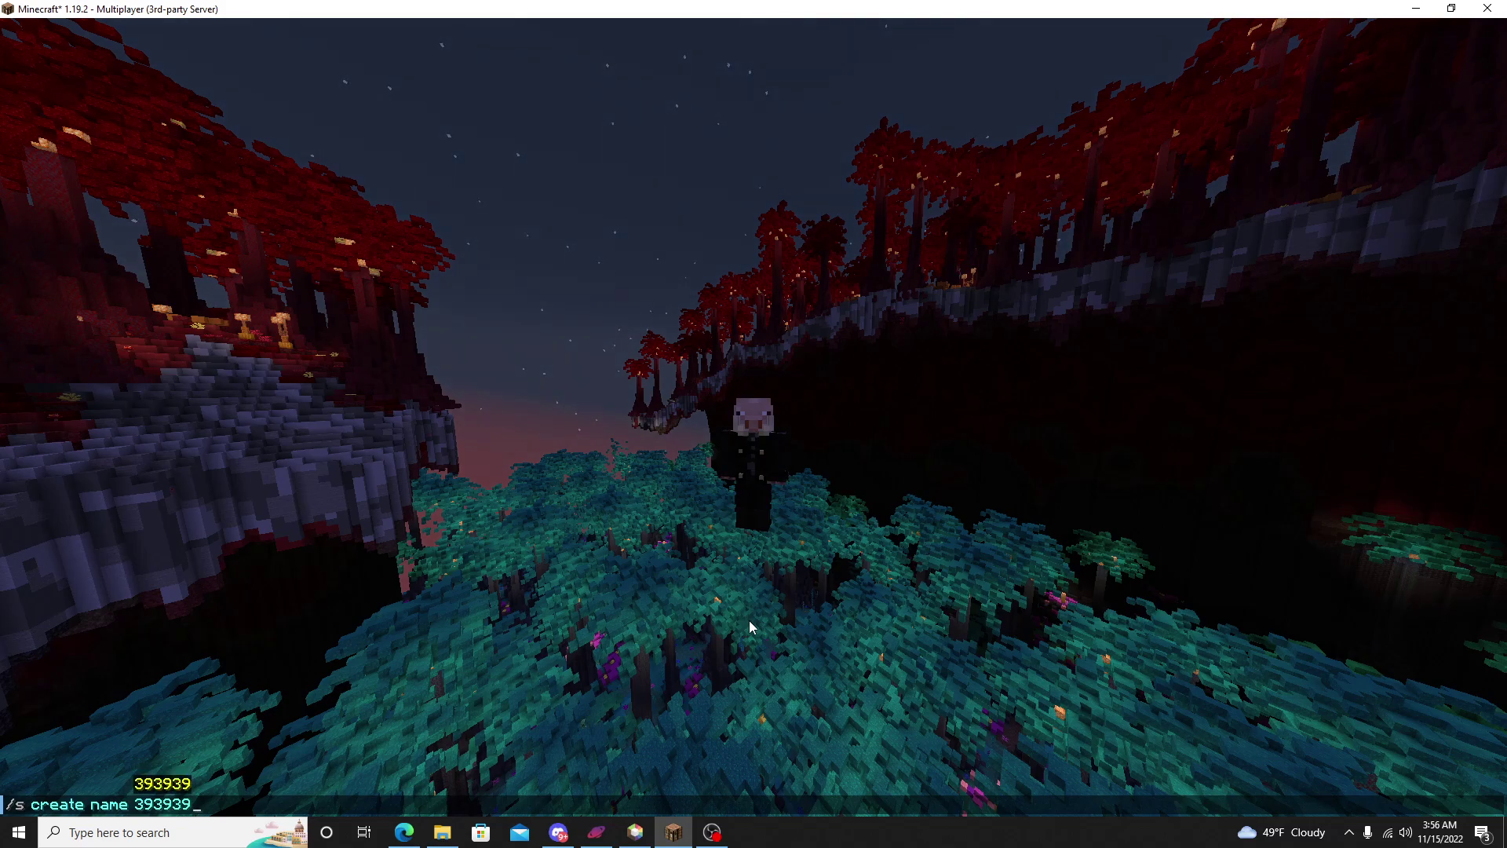
Step: Send the settlement 393939 creation command, then type '/n claim cost' and erase it
{"action": "key", "text": "Return"}
{"action": "key", "text": "slash"}
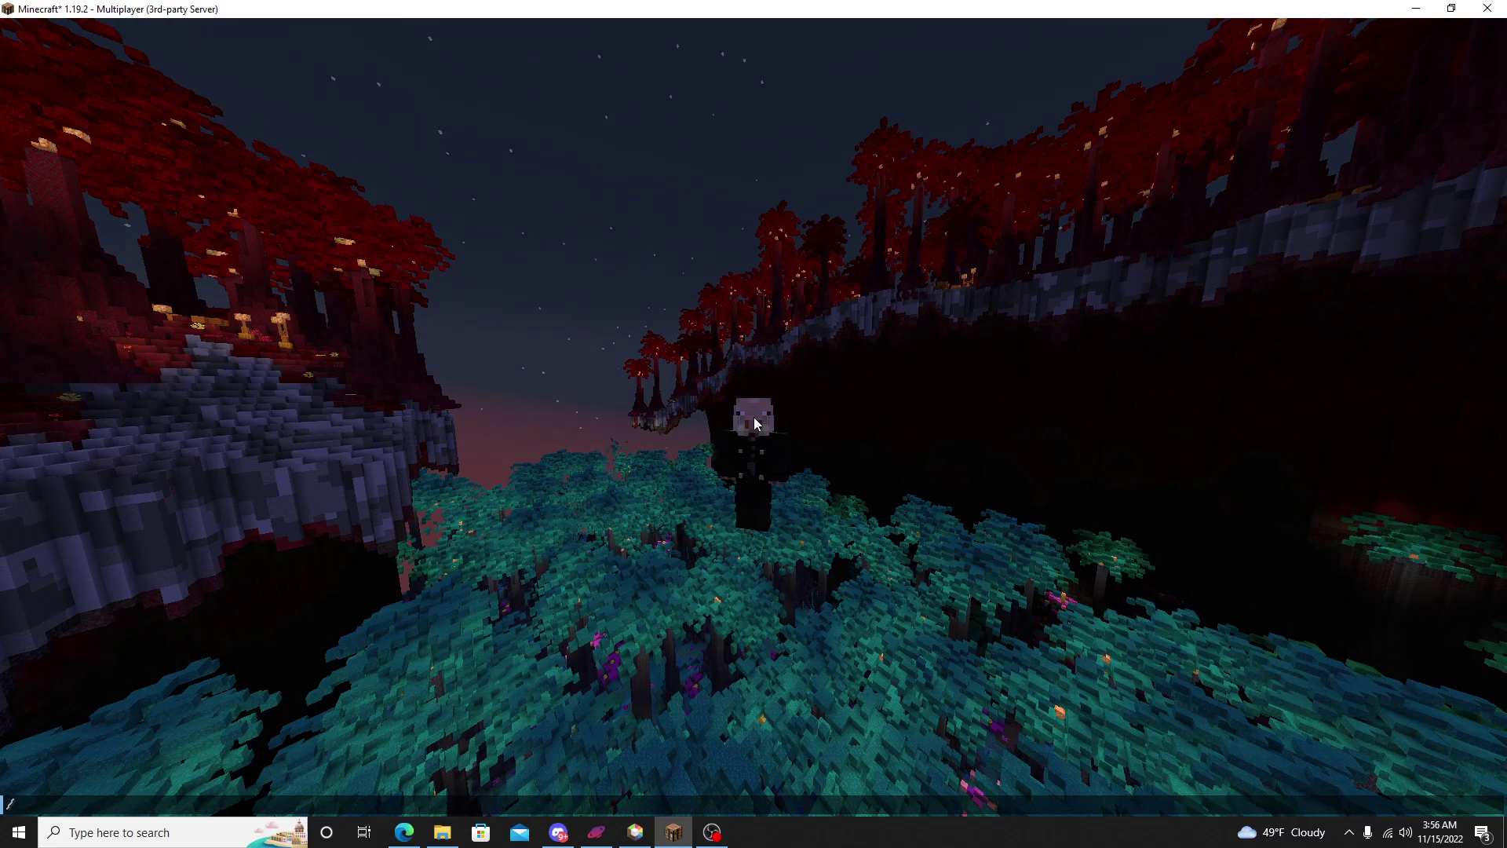
{"action": "type", "text": "n claim "}
{"action": "type", "text": "c"}
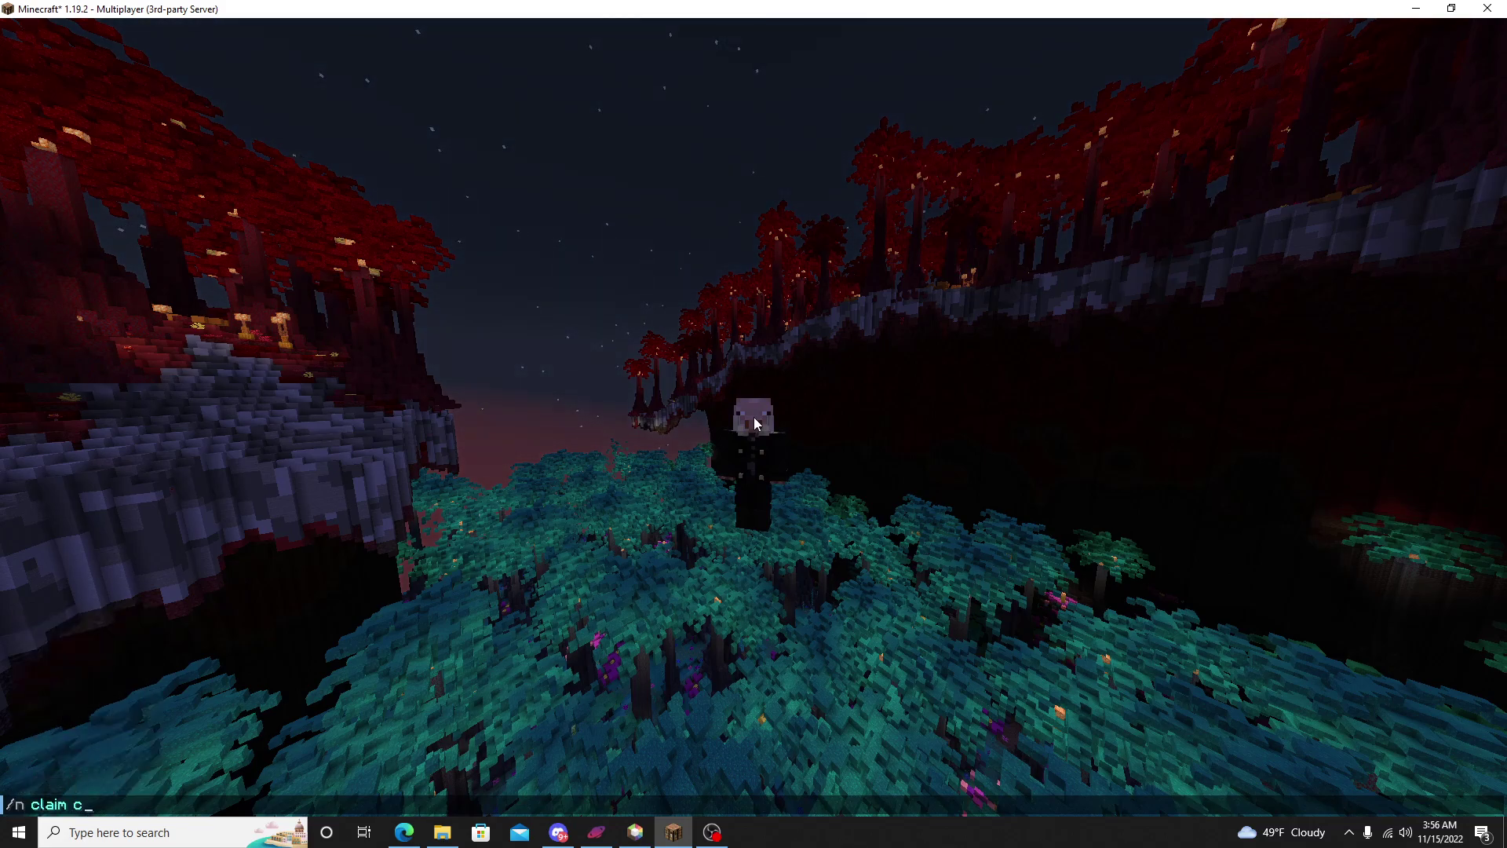
{"action": "type", "text": "ost"}
{"action": "key", "text": "BackSpace"}
{"action": "key", "text": "BackSpace"}
{"action": "key", "text": "BackSpace"}
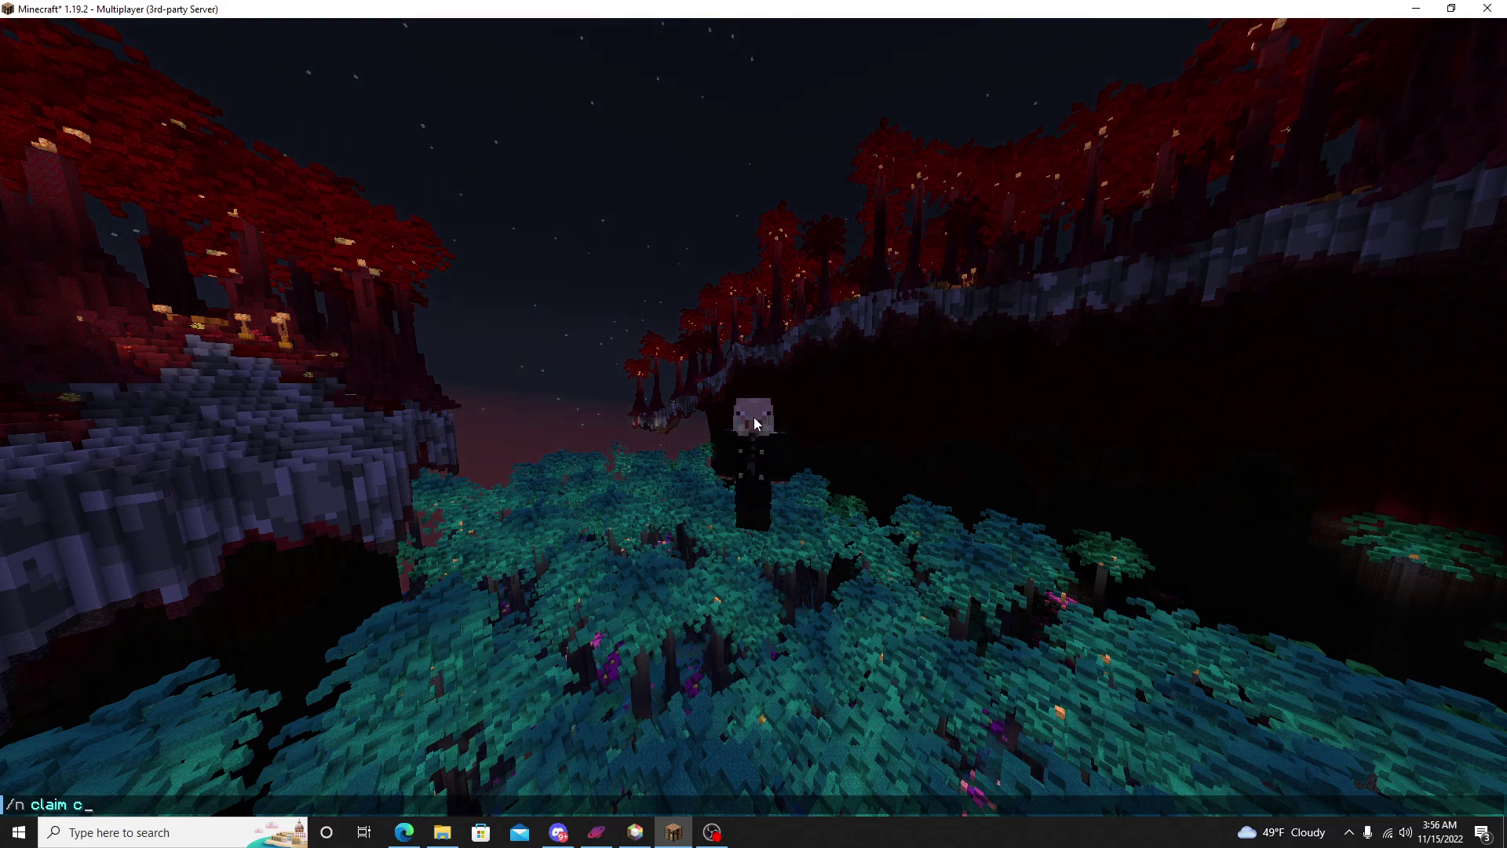
{"action": "key", "text": "BackSpace"}
{"action": "key", "text": "BackSpace"}
{"action": "key", "text": "BackSpace"}
{"action": "key", "text": "BackSpace"}
{"action": "key", "text": "BackSpace"}
{"action": "key", "text": "BackSpace"}
{"action": "key", "text": "Tab"}
{"action": "key", "text": "BackSpace"}
{"action": "key", "text": "BackSpace"}
{"action": "key", "text": "BackSpace"}
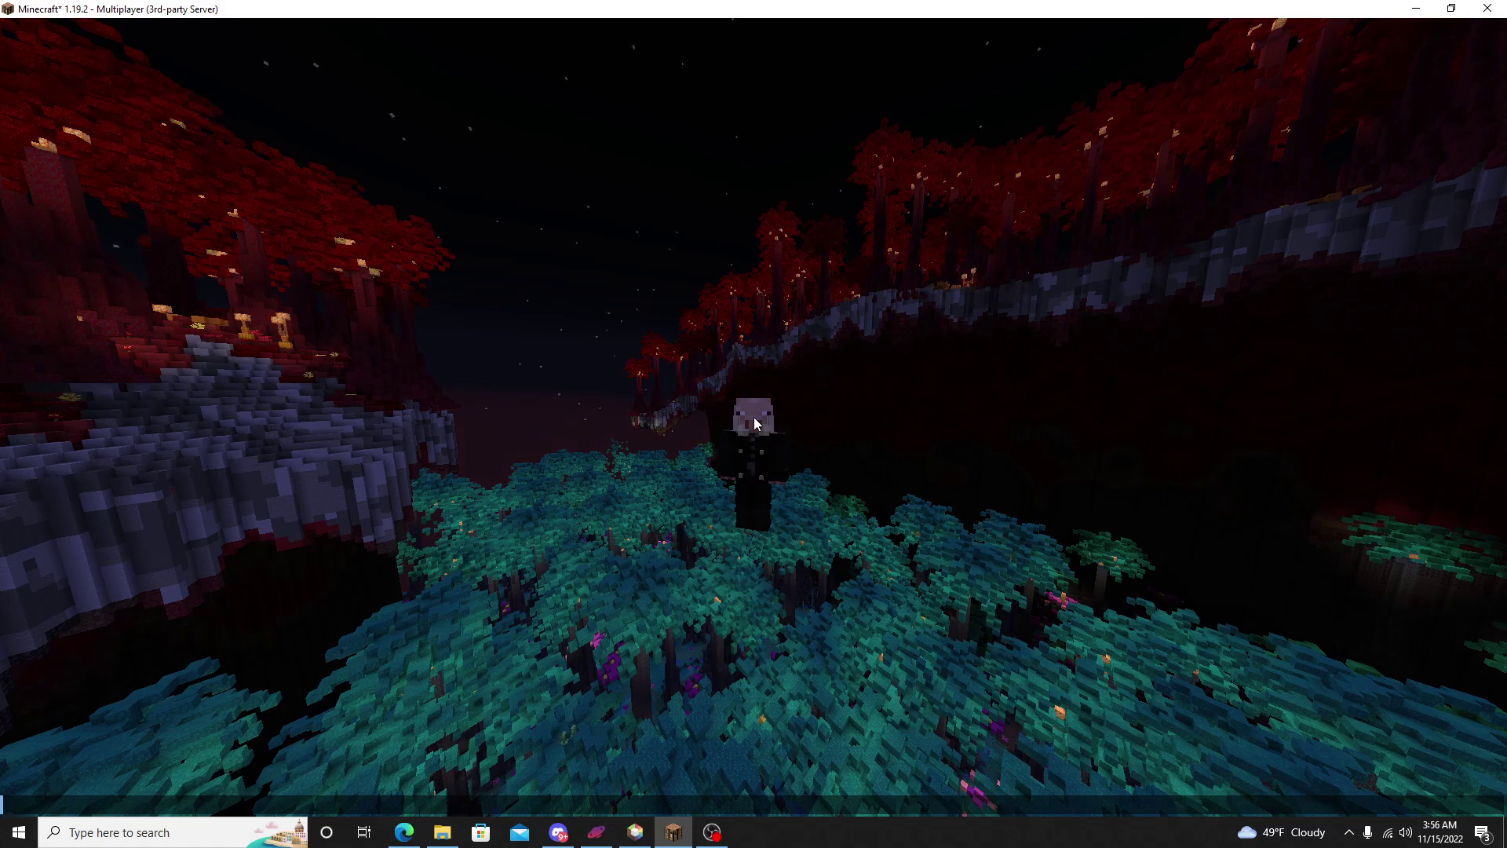
Step: Pan the Horizons End map around Penguin Crater again, then switch back to Minecraft
{"action": "left_click", "coordinate": [404, 833]}
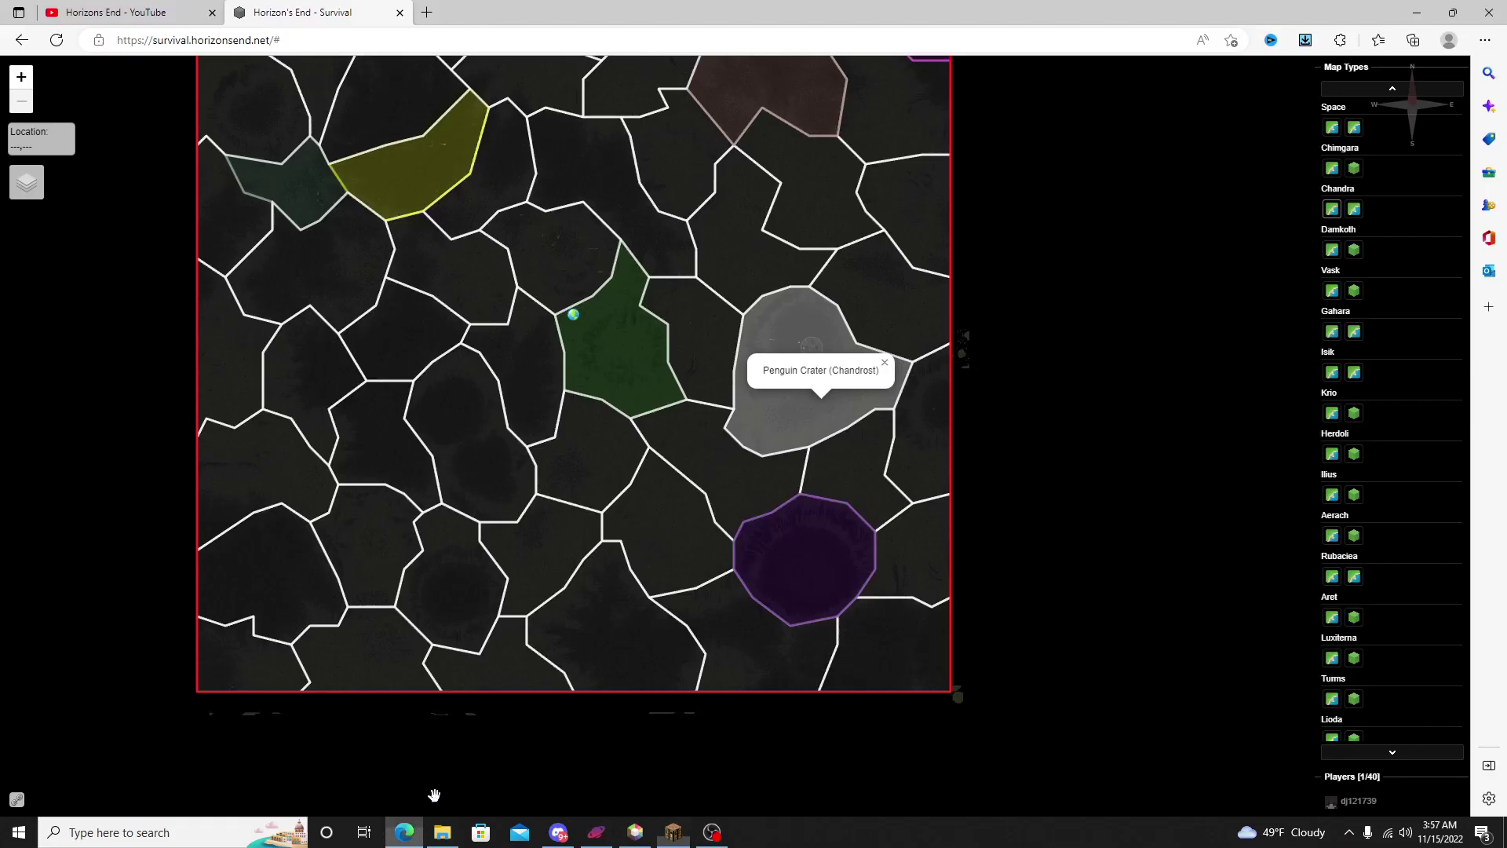
{"action": "left_click_drag", "start_coordinate": [725, 438], "coordinate": [705, 494]}
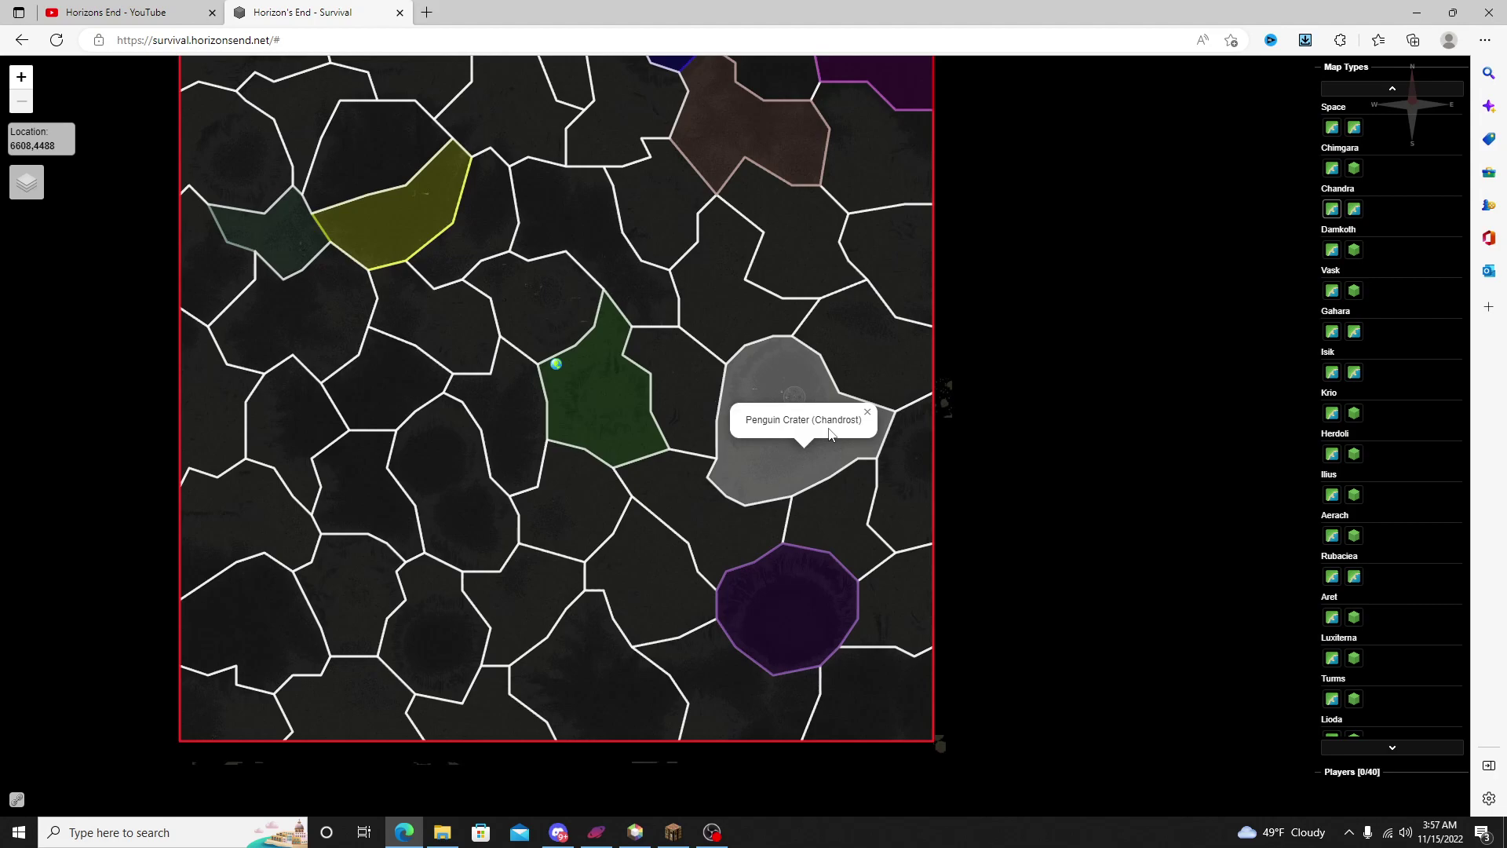
{"action": "left_click", "coordinate": [673, 832]}
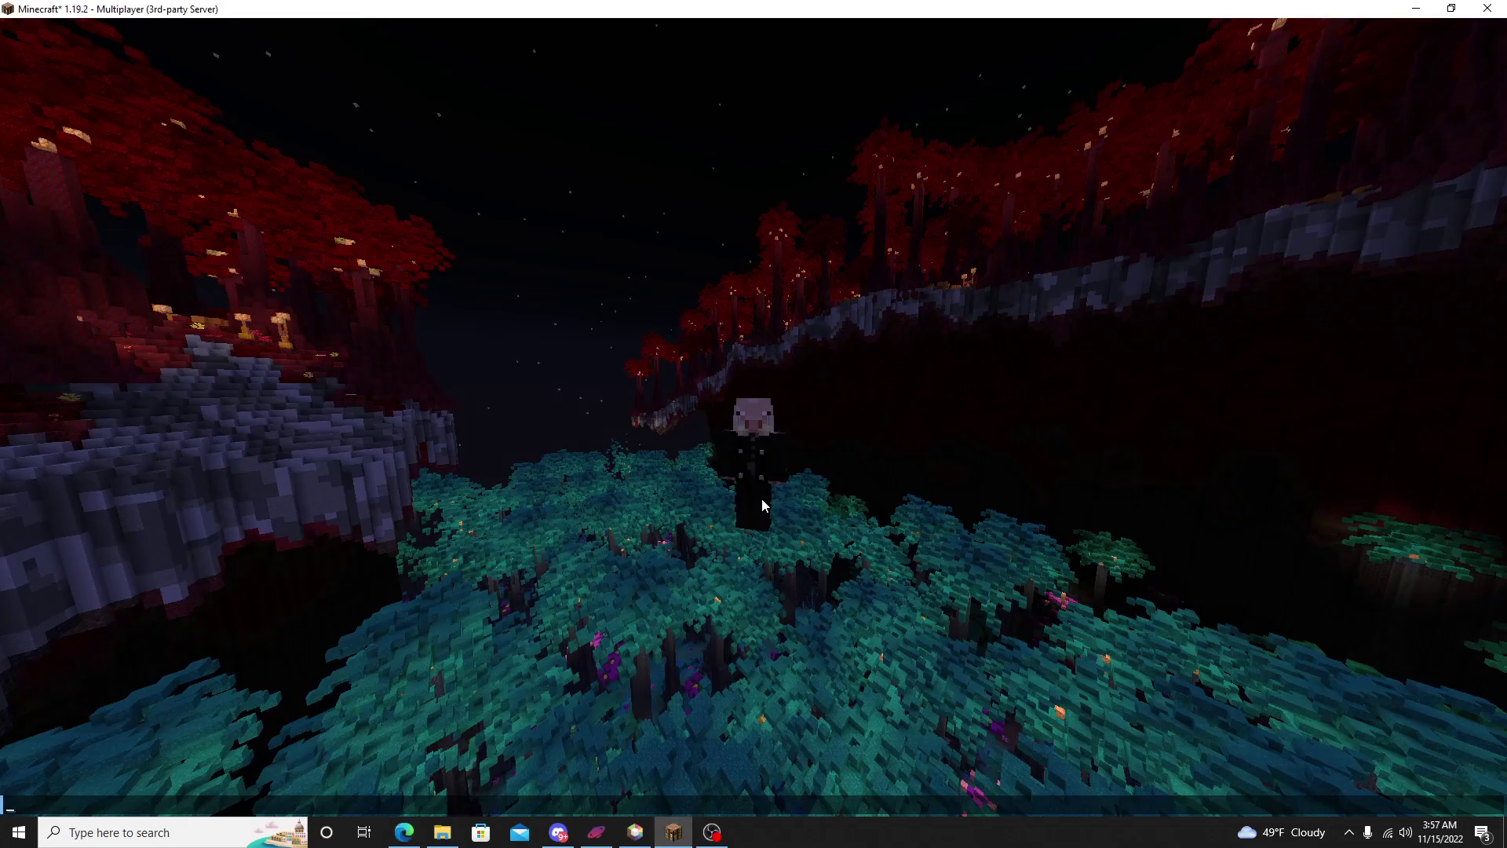